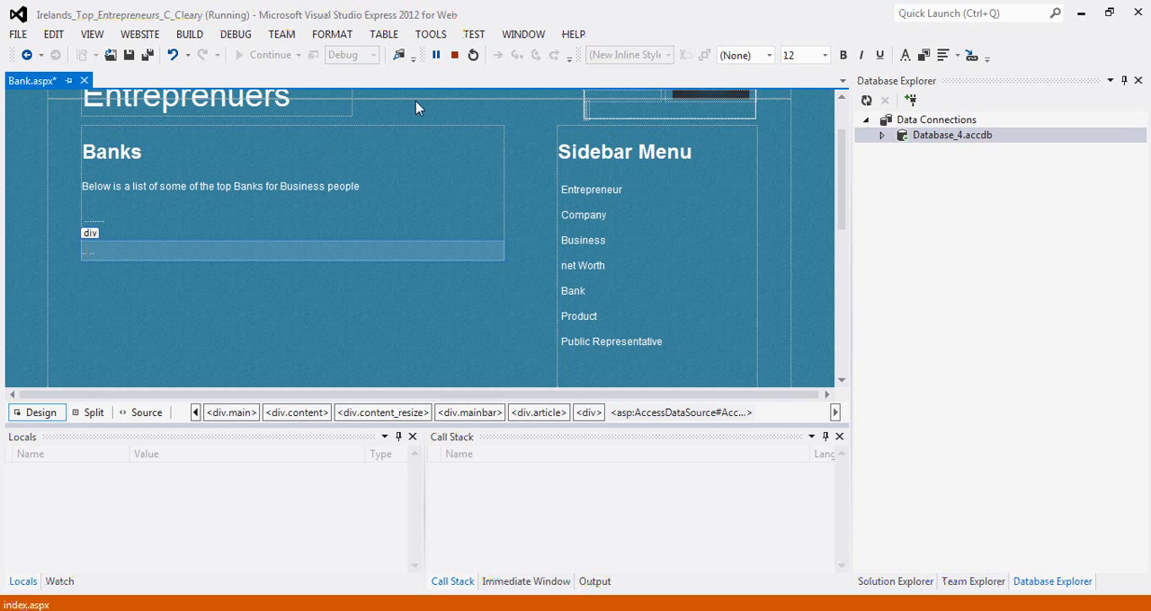
Start a new database connection using Microsoft Access Database File as the data source
click(431, 36)
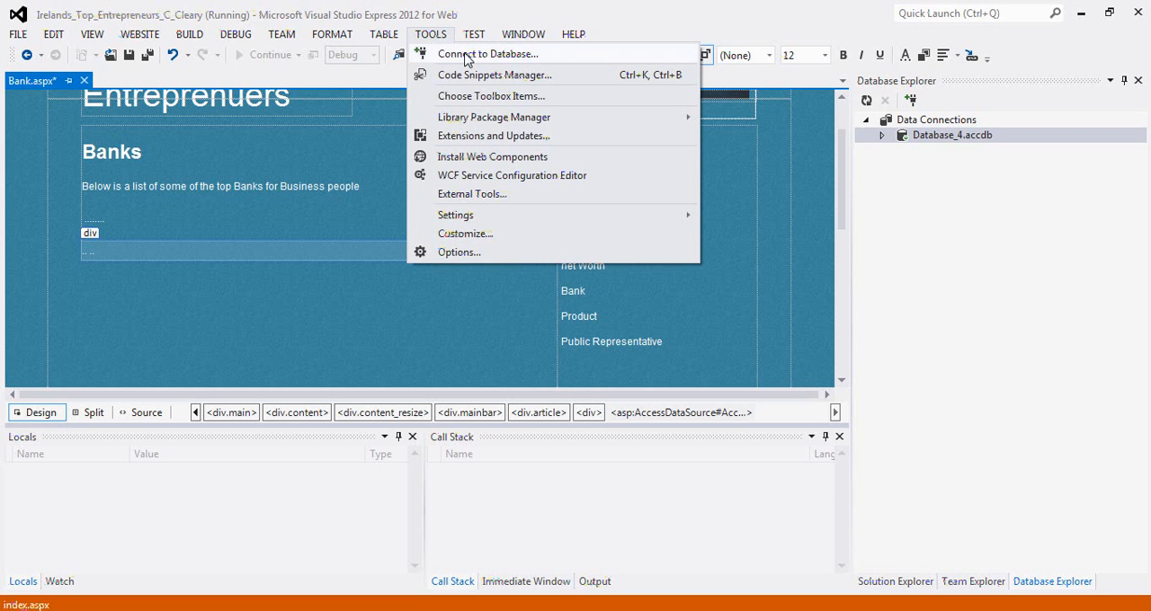
click(467, 55)
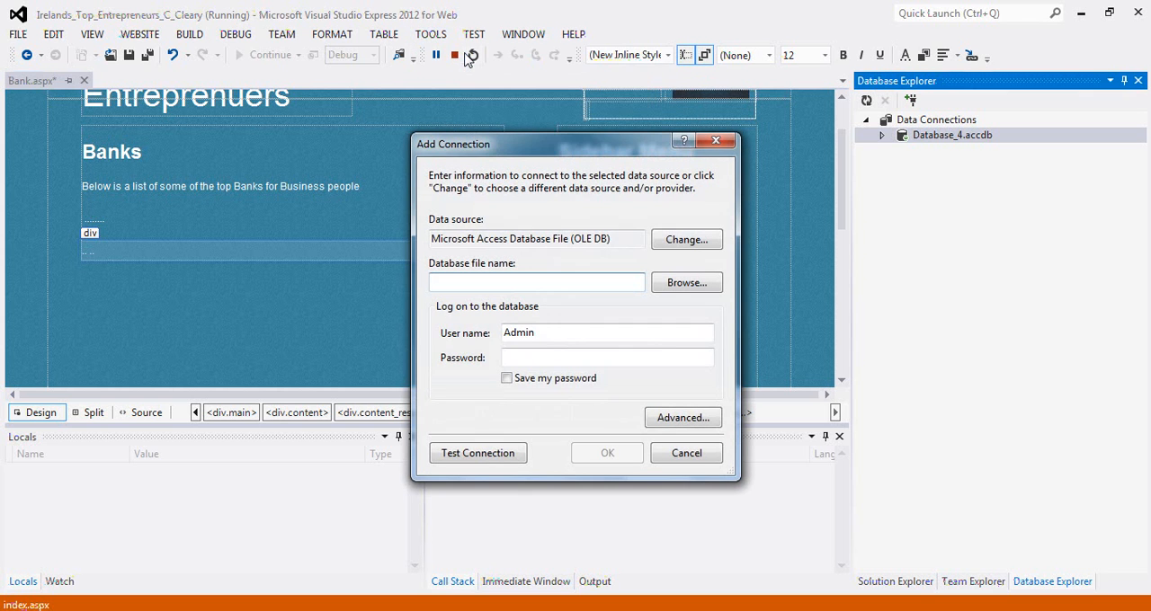
click(666, 243)
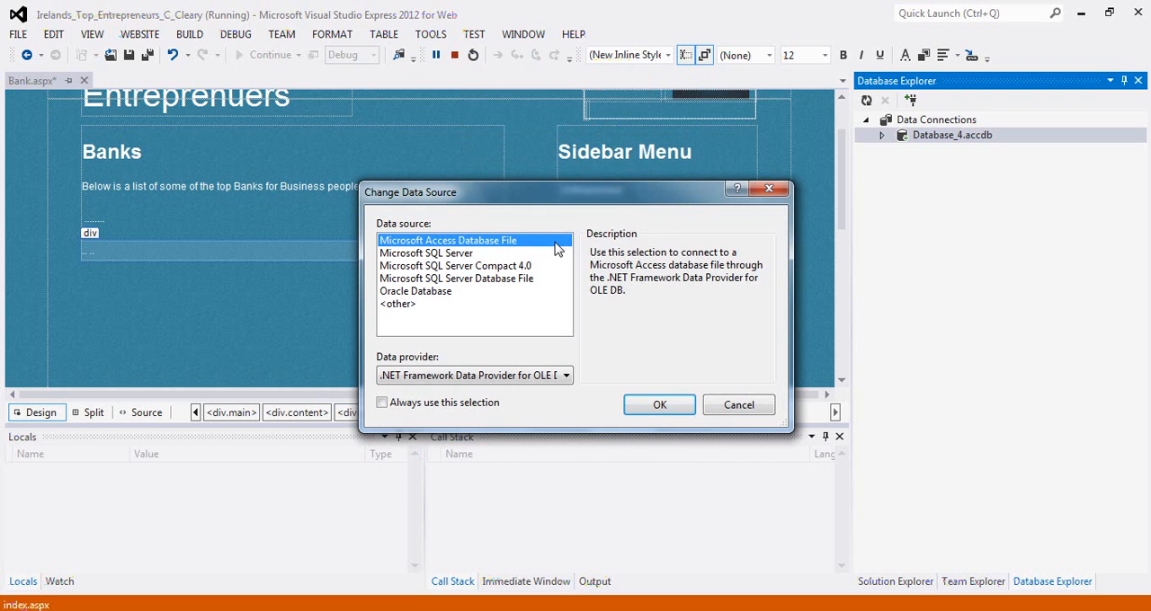
click(644, 410)
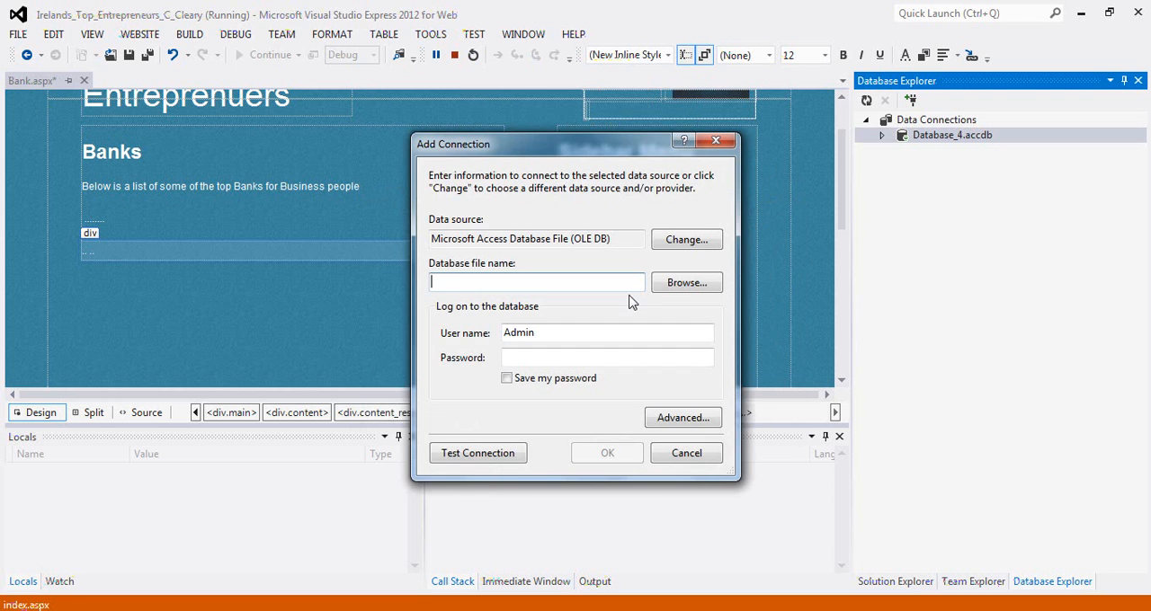
Choose Database_4.accdb from Systems Implementation as the connection file, then cancel the Add Connection dialog
click(686, 283)
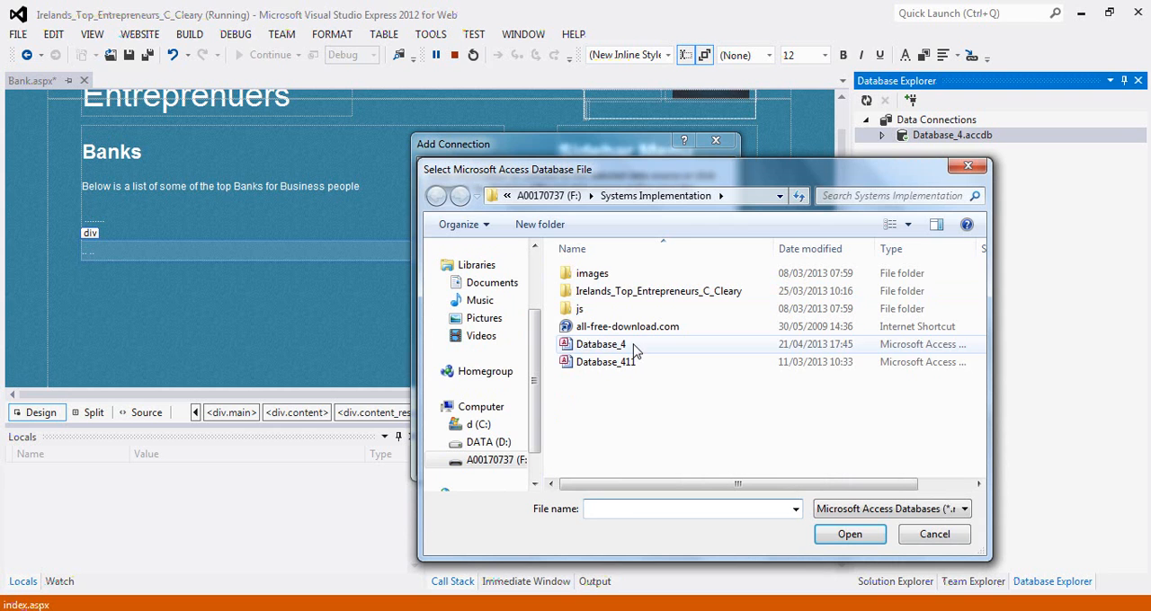
click(634, 350)
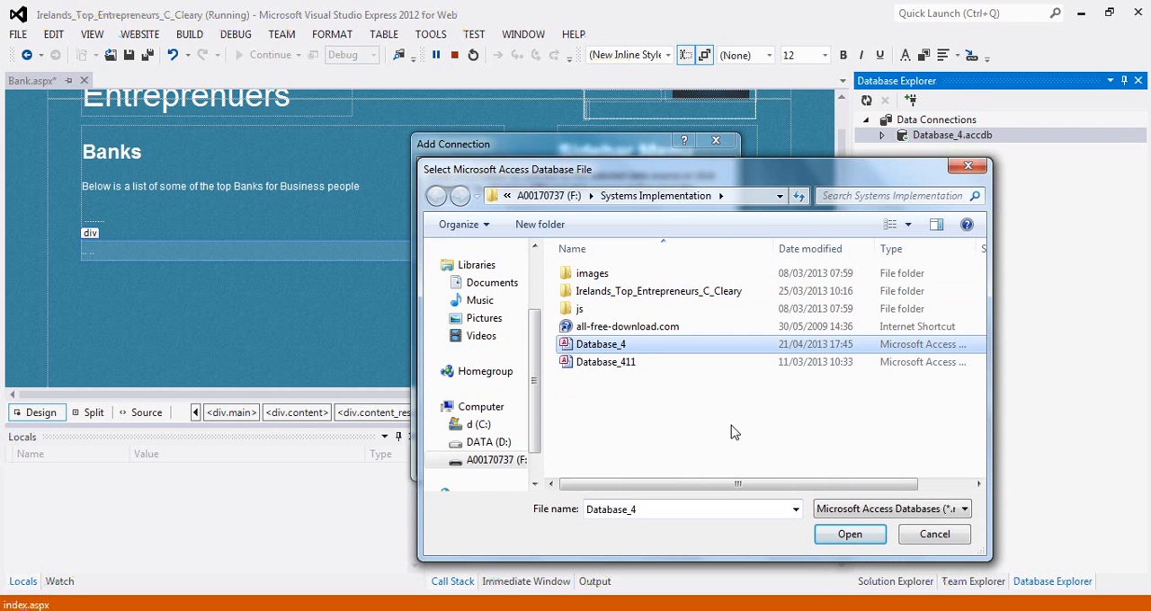
click(836, 538)
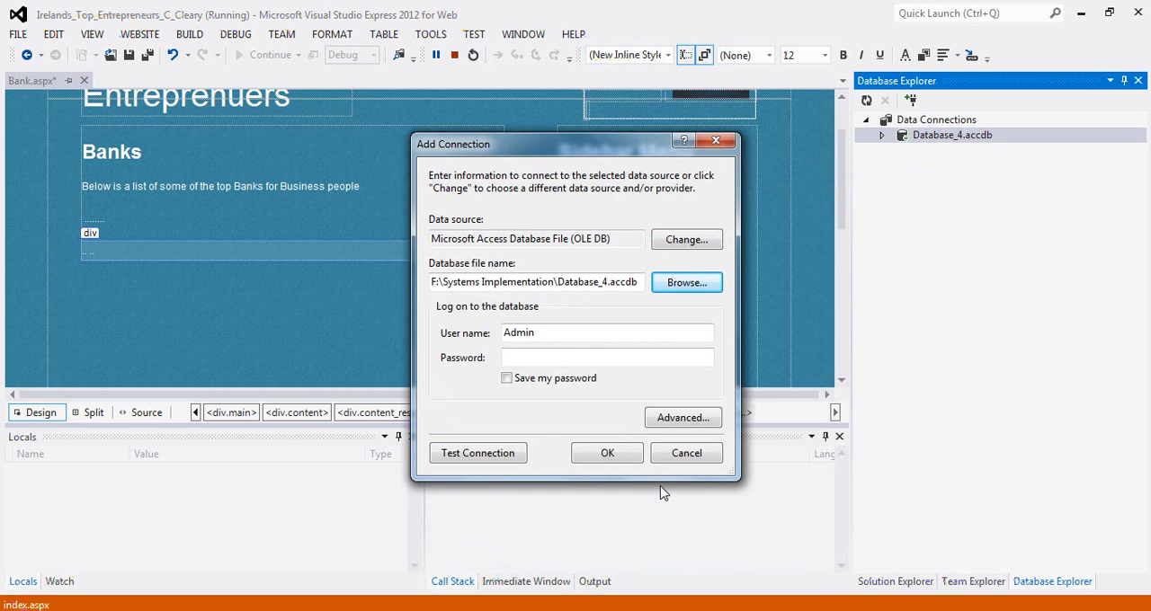
click(685, 454)
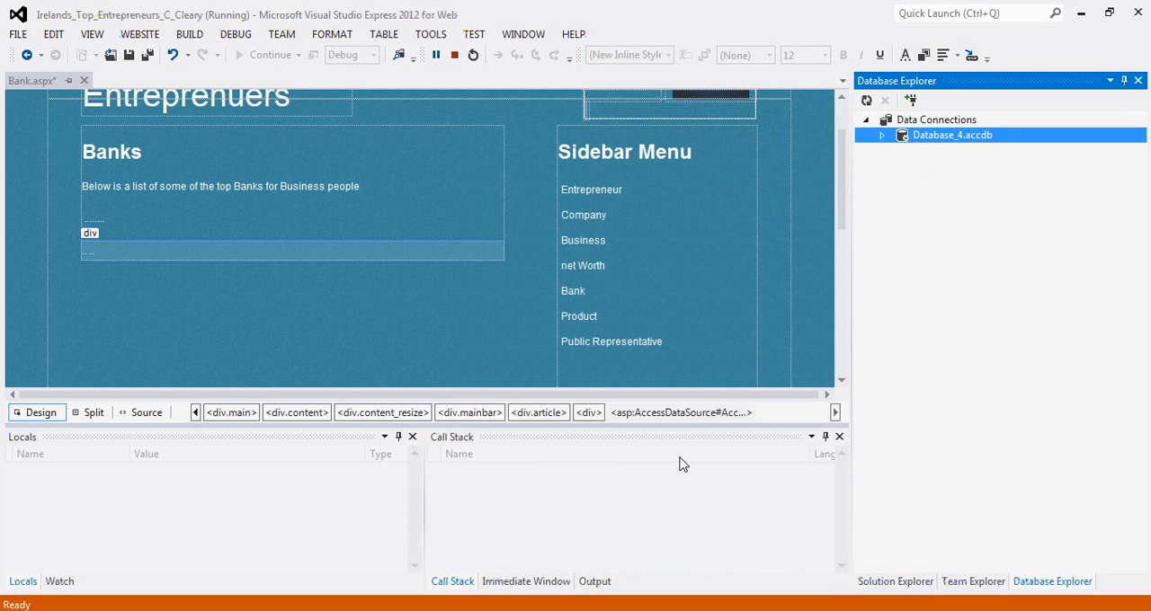
Expand Database_4.accdb in Database Explorer to list its tables, including Bank
click(881, 137)
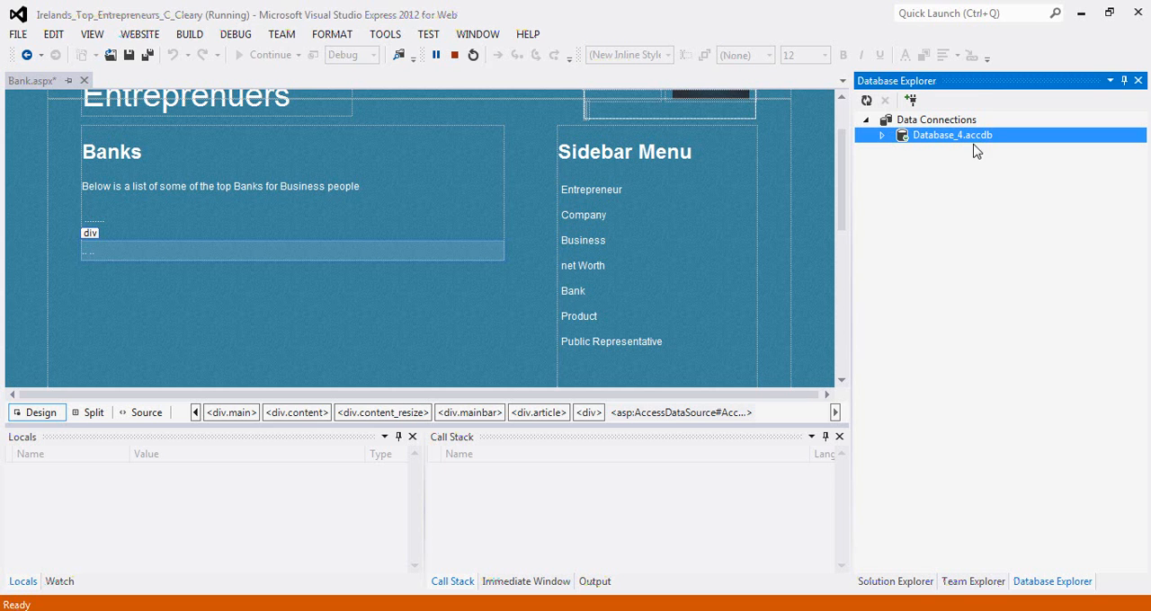
click(880, 137)
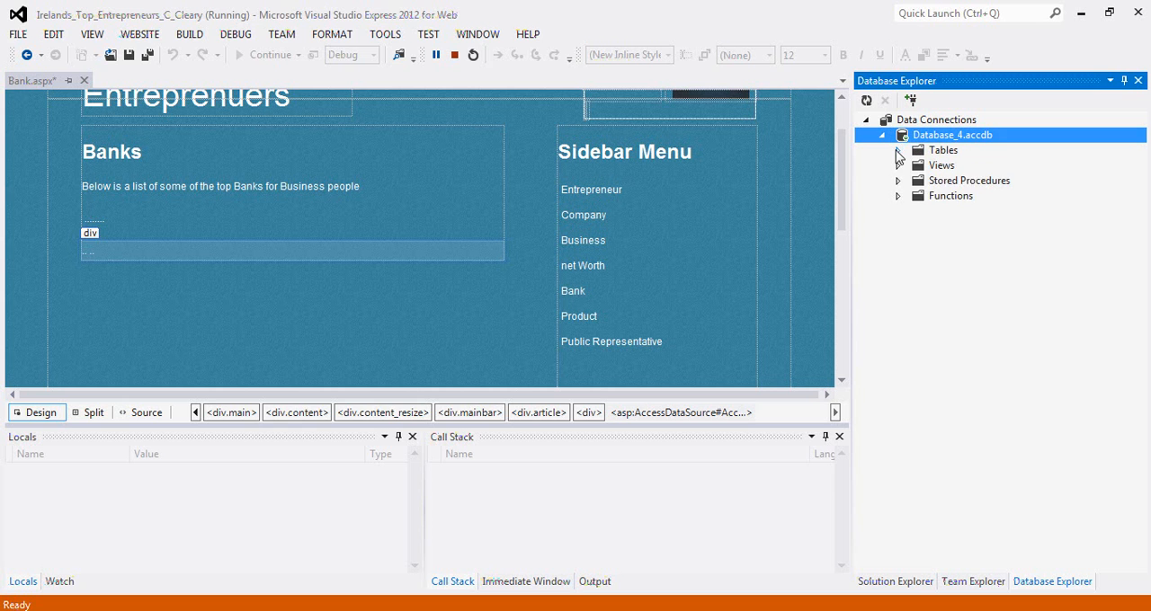
click(897, 151)
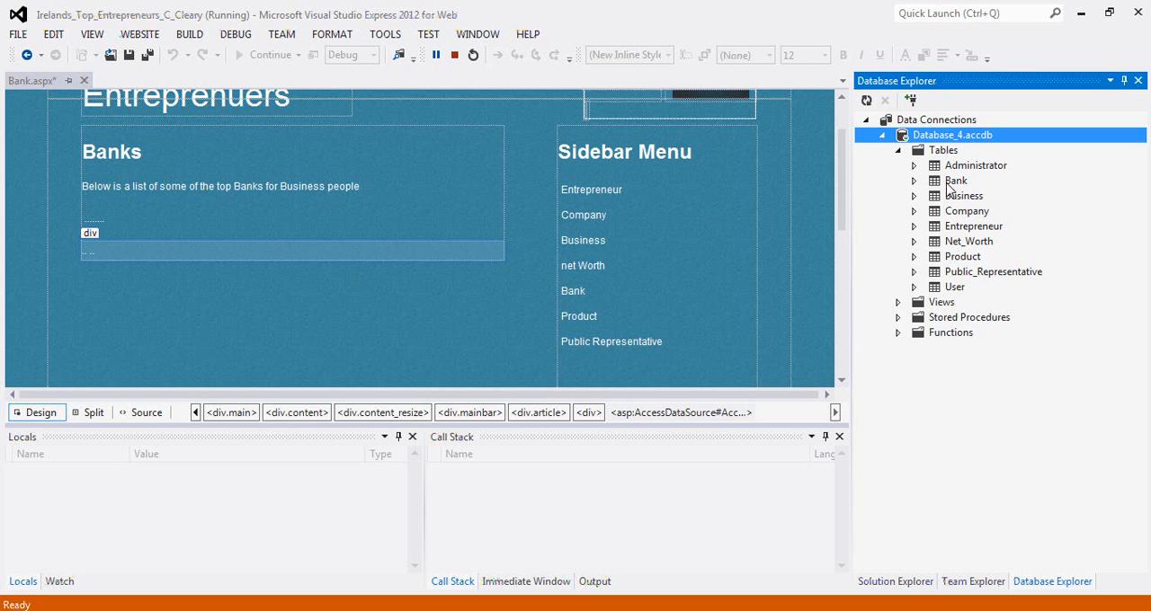
Drag the Bank table onto the Banks div to create a GridView bound to AccessDataSource1
drag(949, 180, 389, 270)
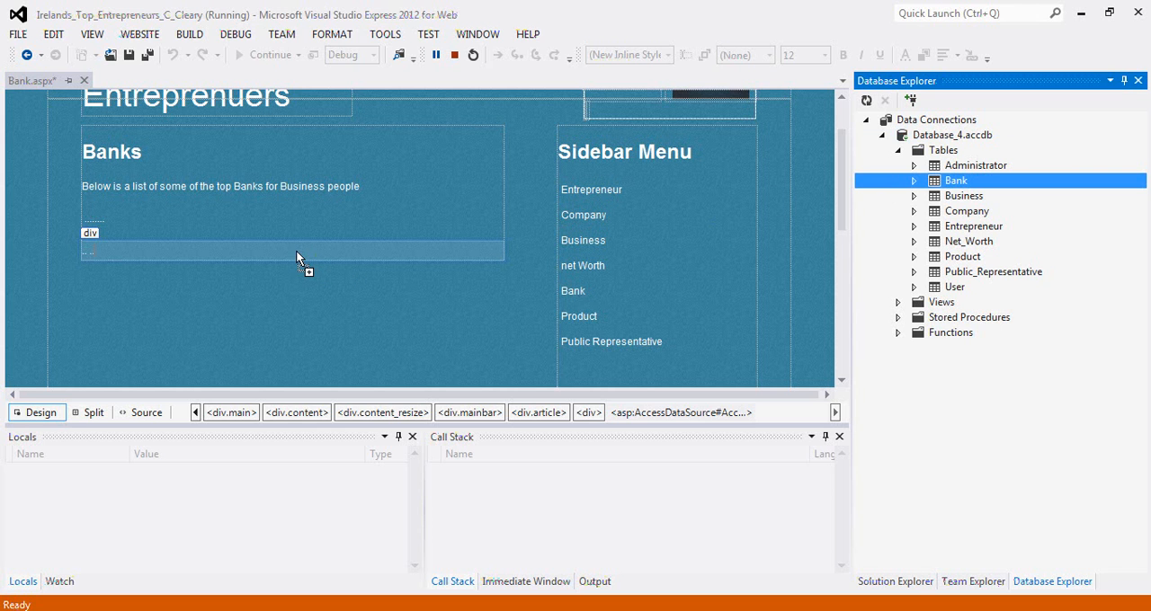
drag(296, 254, 296, 254)
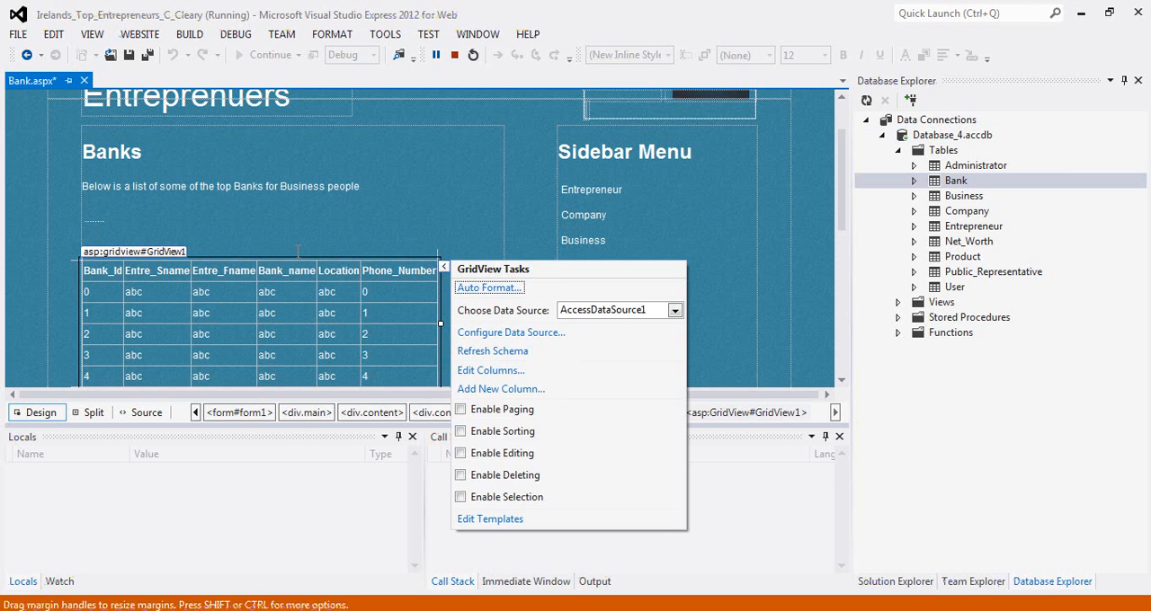
Enable sorting, editing and deleting on the Bank grid via its GridView Tasks options
click(462, 432)
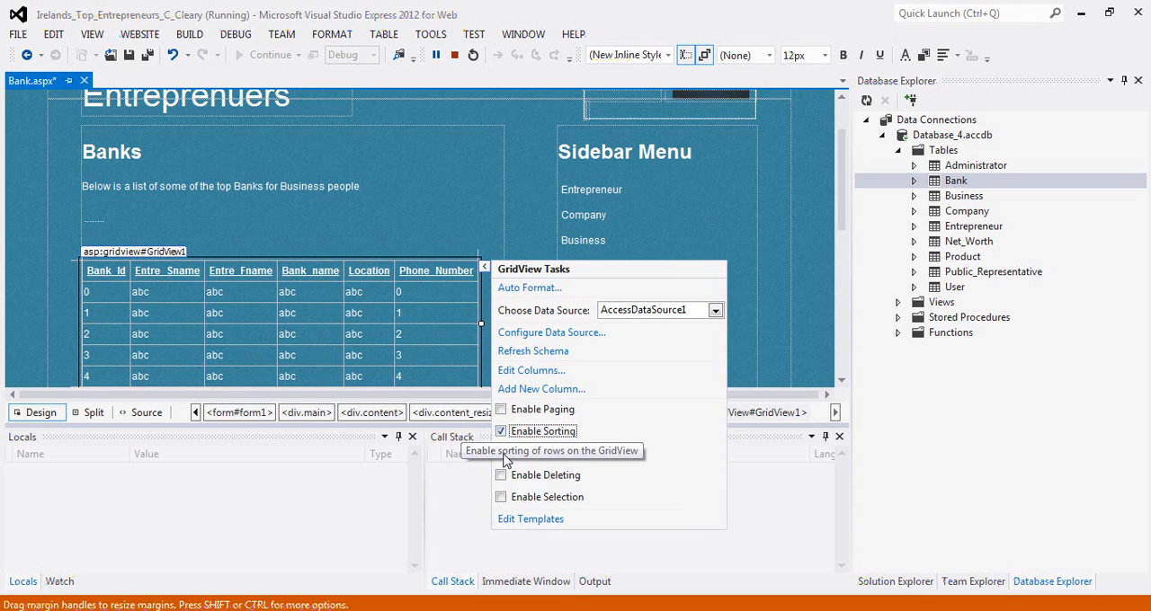
click(505, 460)
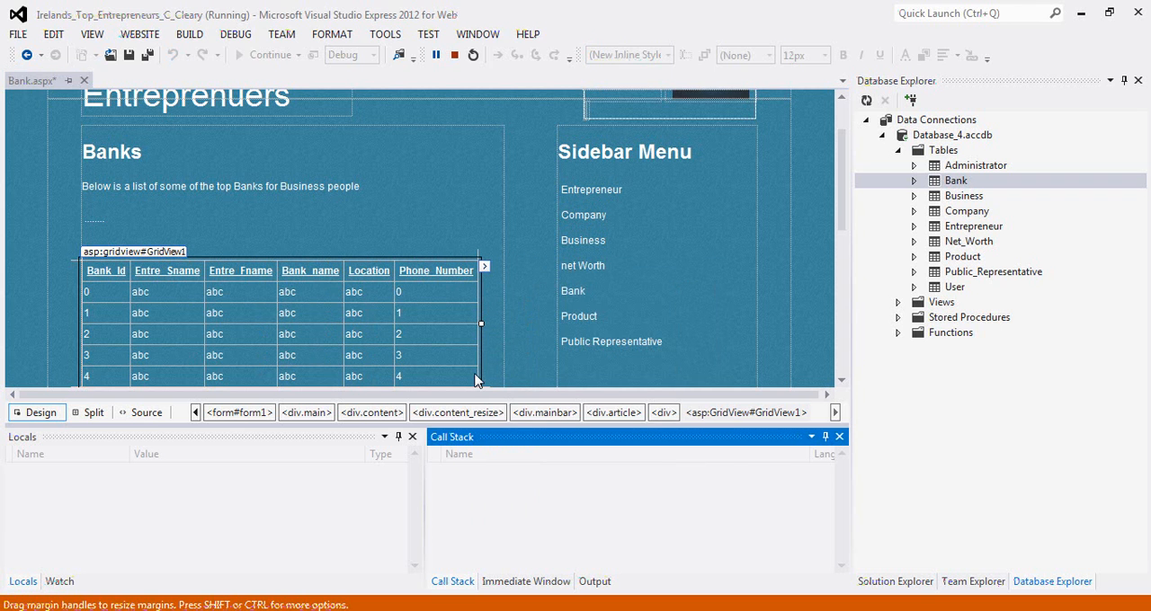
click(483, 270)
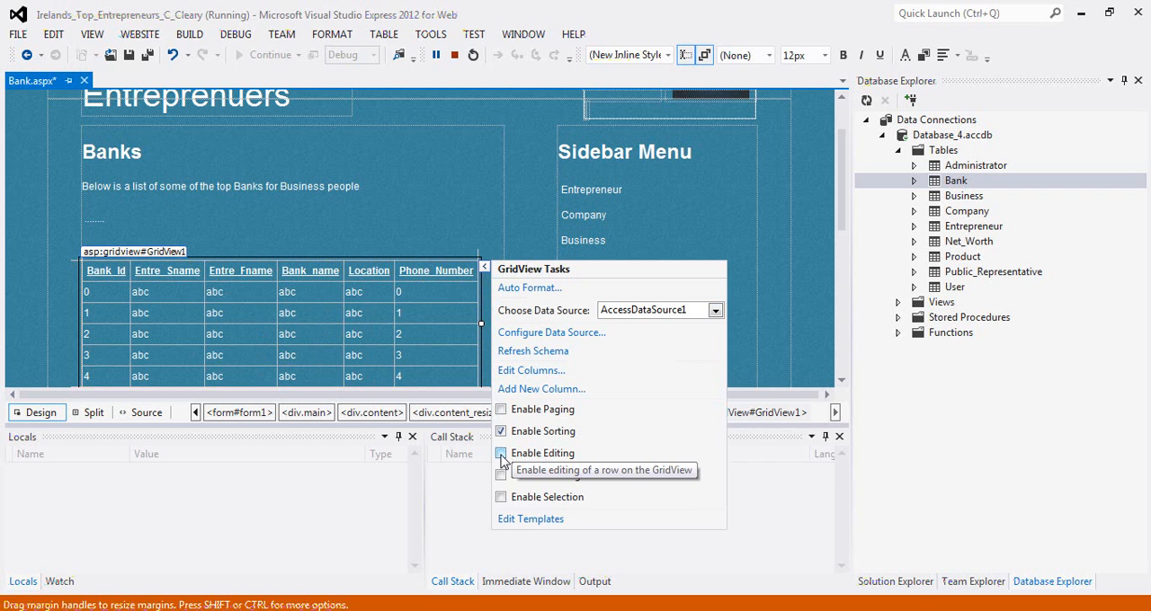
click(502, 455)
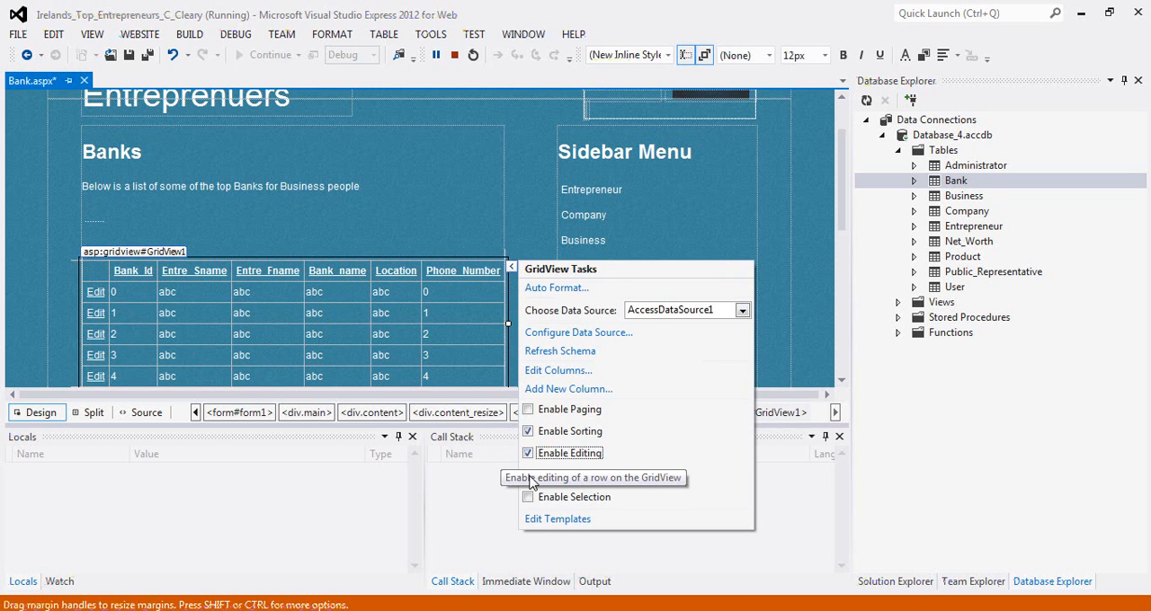
click(530, 479)
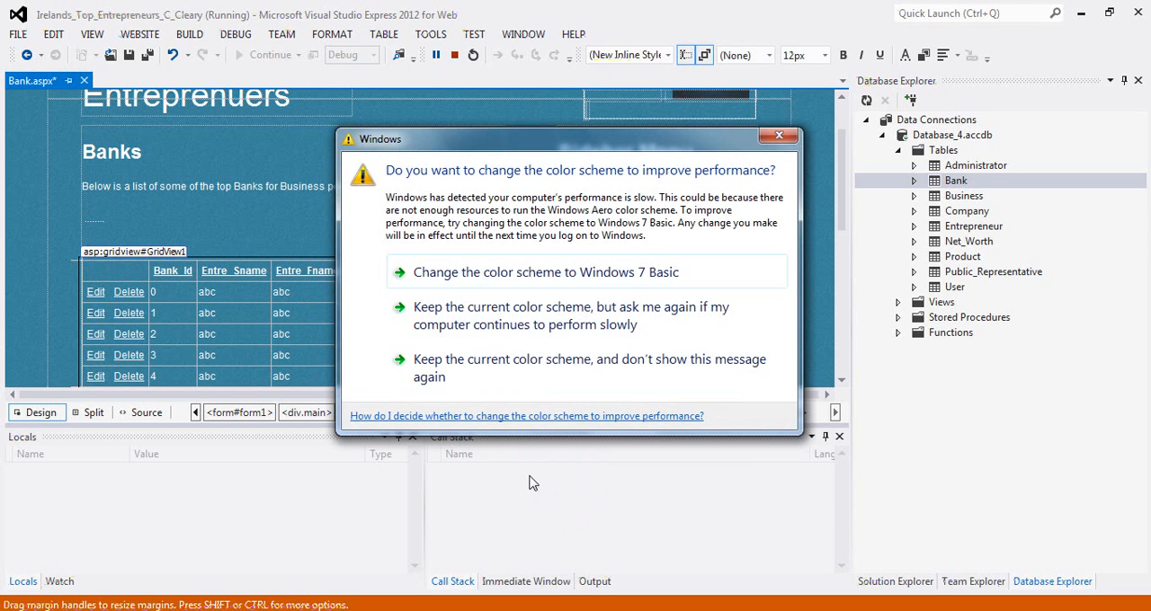
Dismiss the Windows colour-scheme prompt to reveal the Bank.aspx design again
click(778, 134)
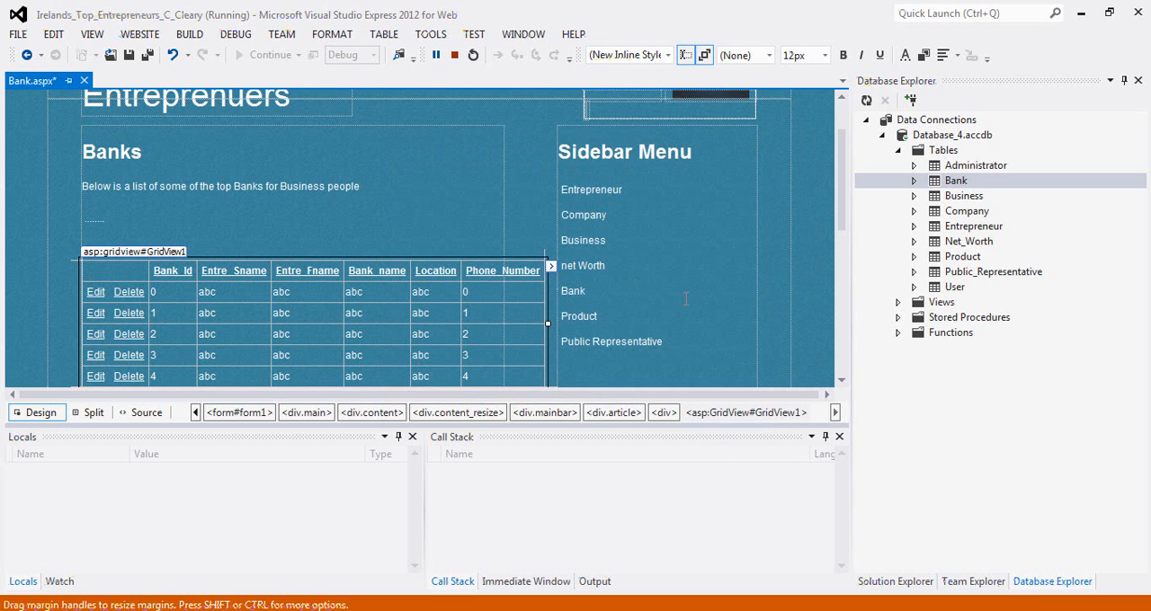